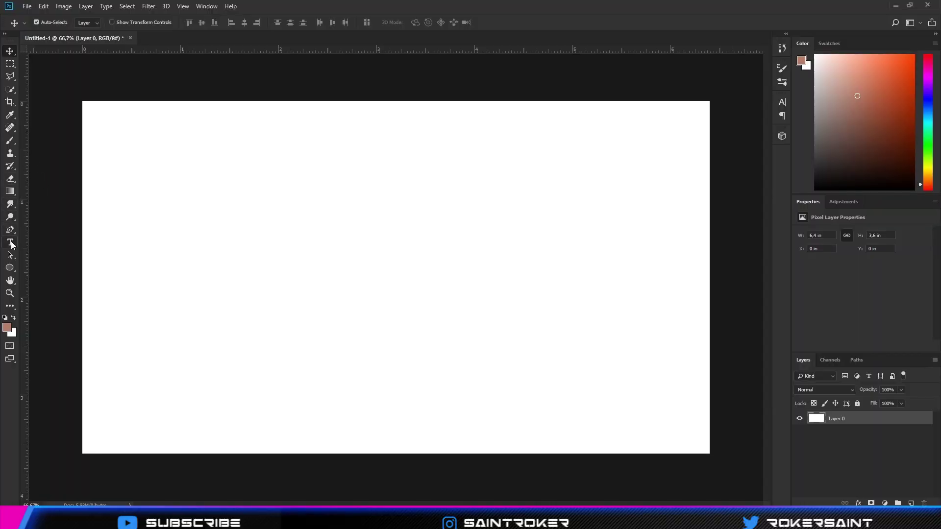
Type the word ART on the canvas in a red text colour
left_click(10, 242)
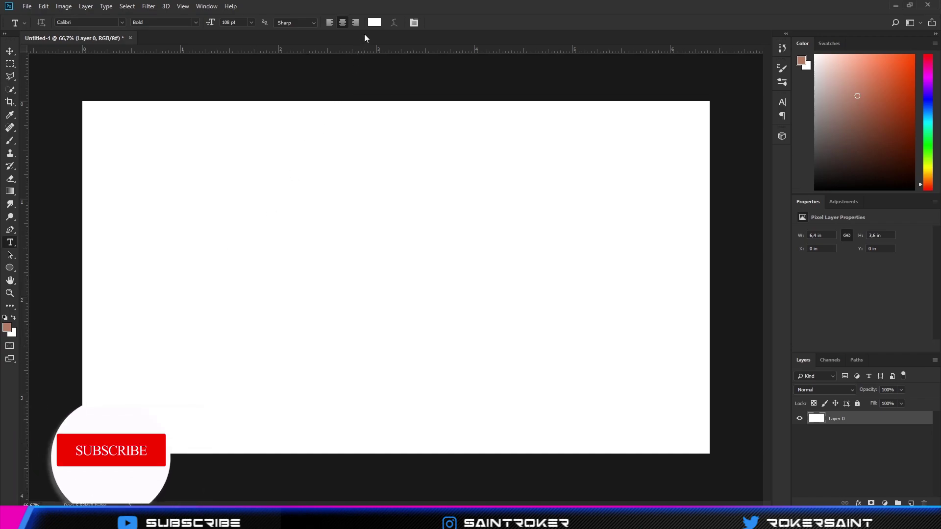
left_click(374, 22)
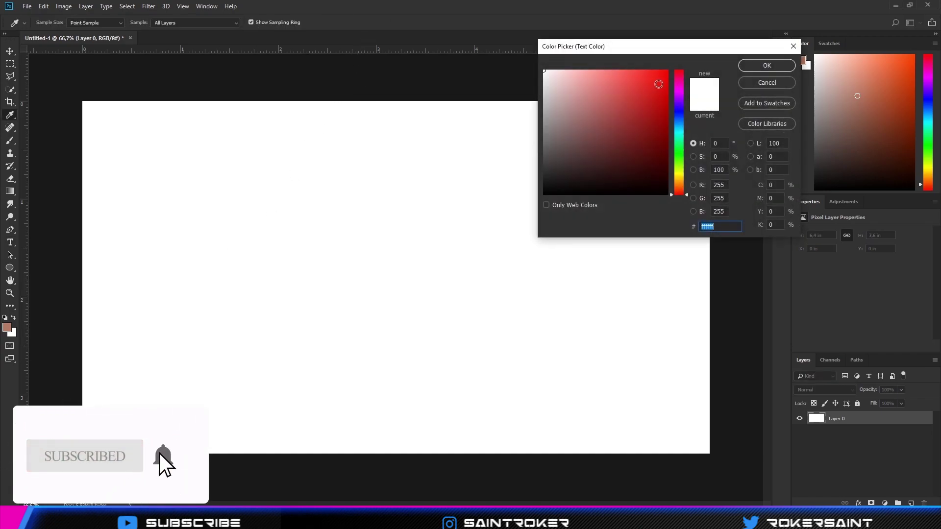
left_click(659, 84)
left_click(766, 66)
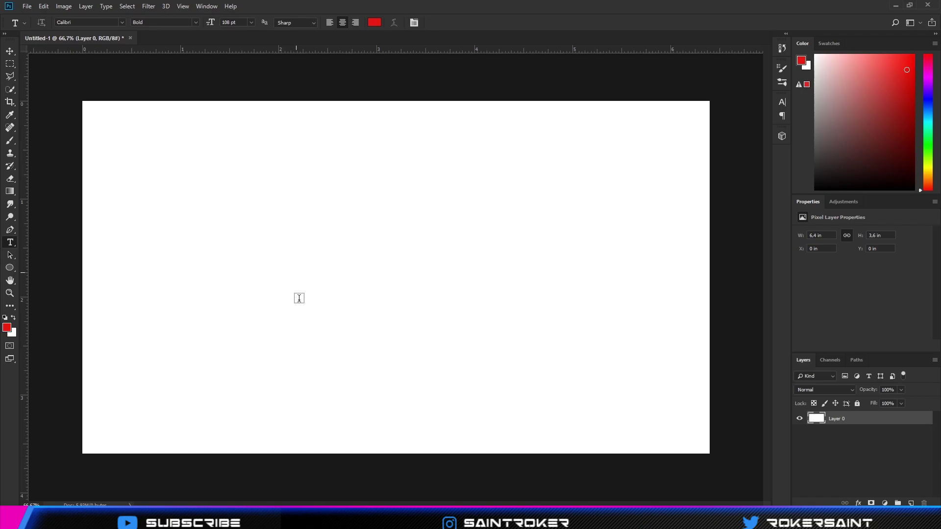
left_click(296, 273)
type("AR")
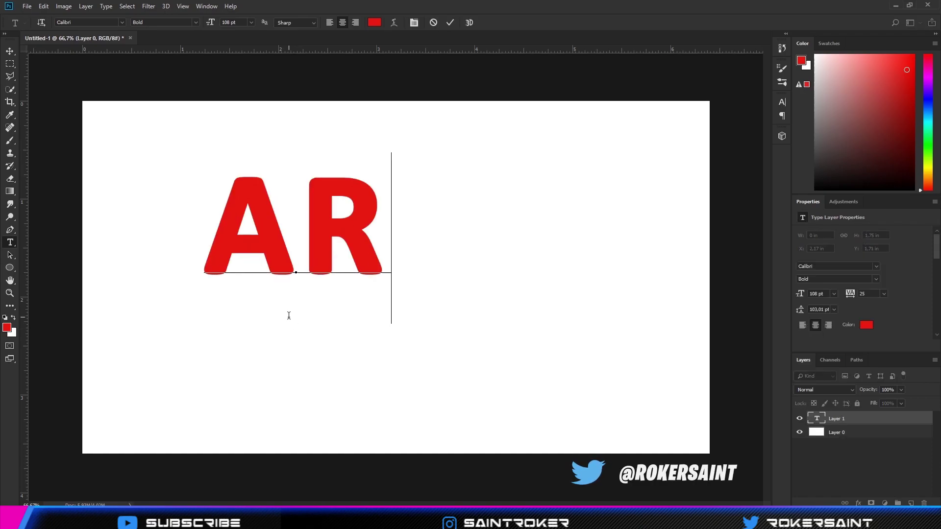
type("T")
key("ctrl+Return")
Scale ART up to about 157%, centre it on the canvas and apply the transform
key("v")
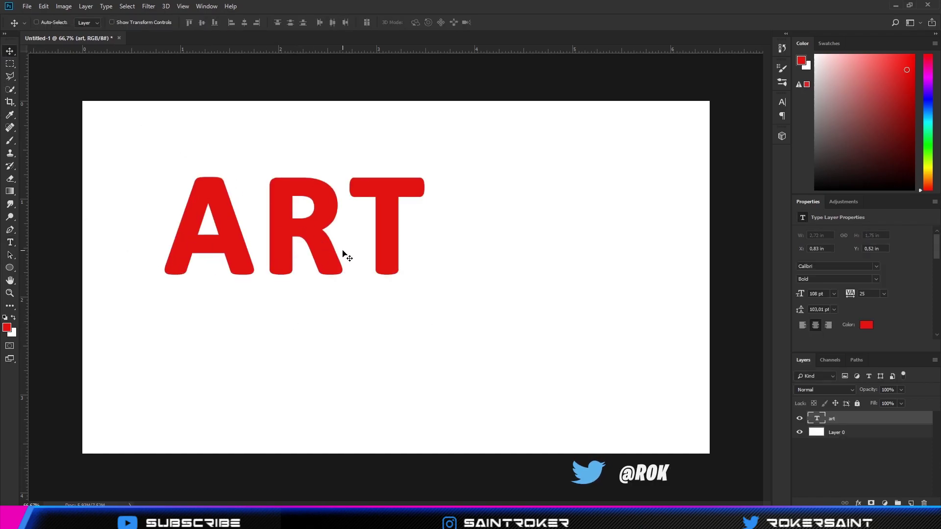
key("ctrl+t")
left_click_drag(430, 322, 581, 419)
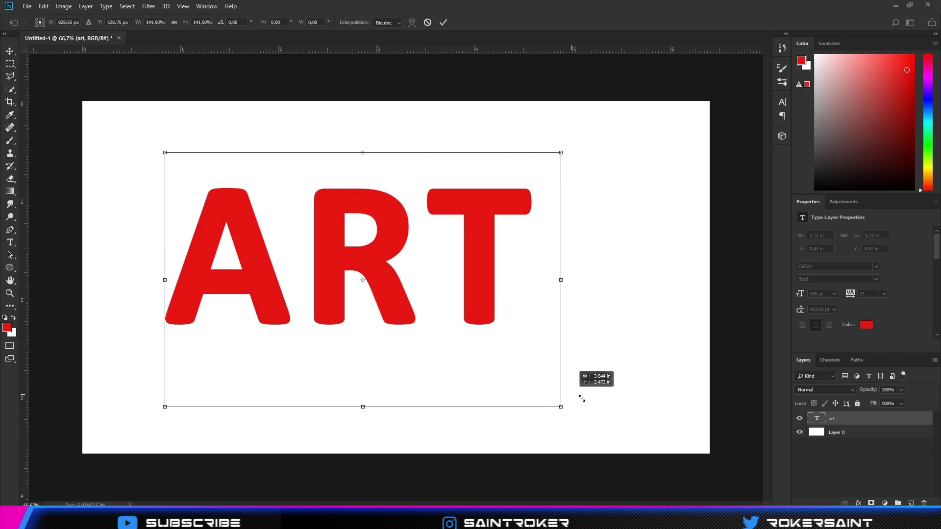
left_click_drag(516, 319, 537, 310)
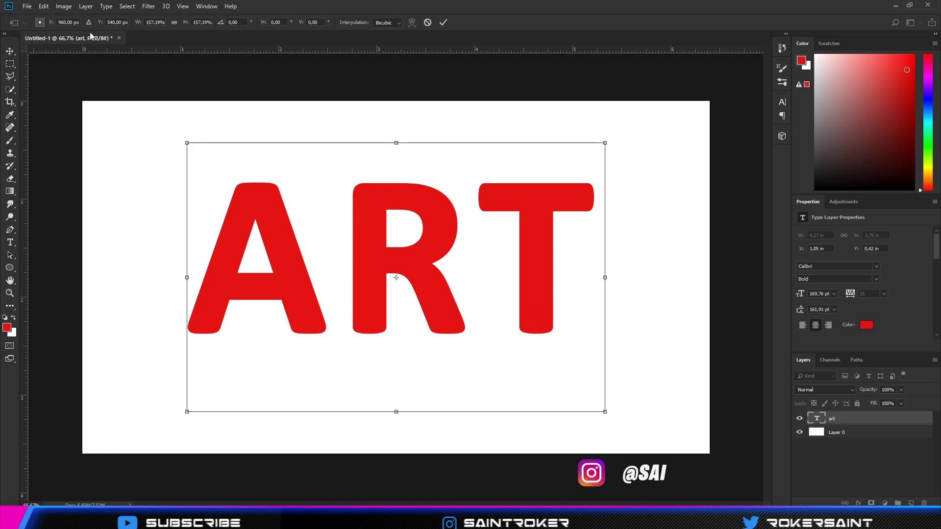
left_click(782, 102)
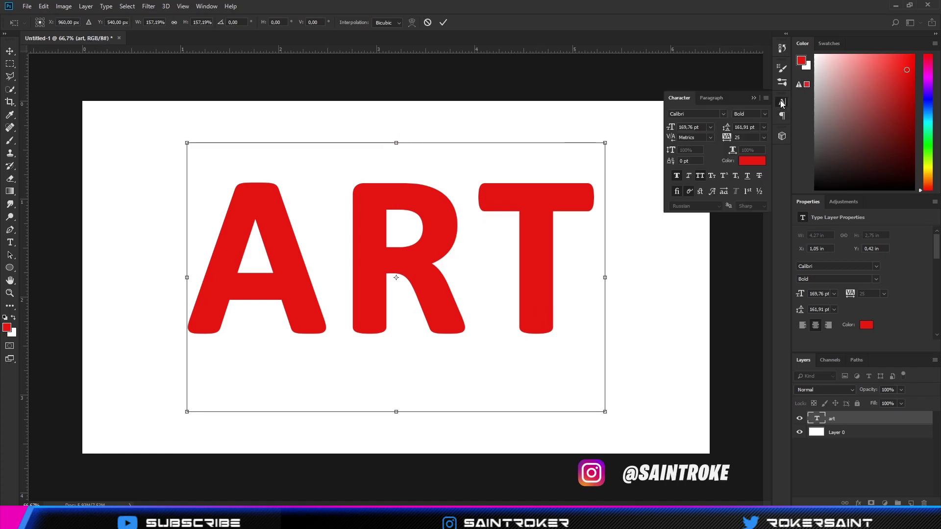
left_click(10, 51)
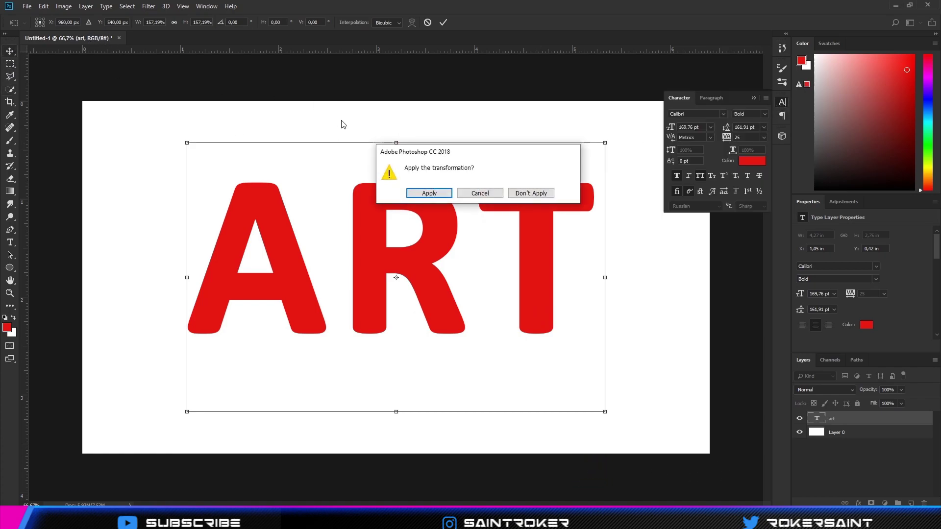
left_click(427, 195)
Change ART's font to Stay Outside and nudge the text slightly left and down
left_click(9, 242)
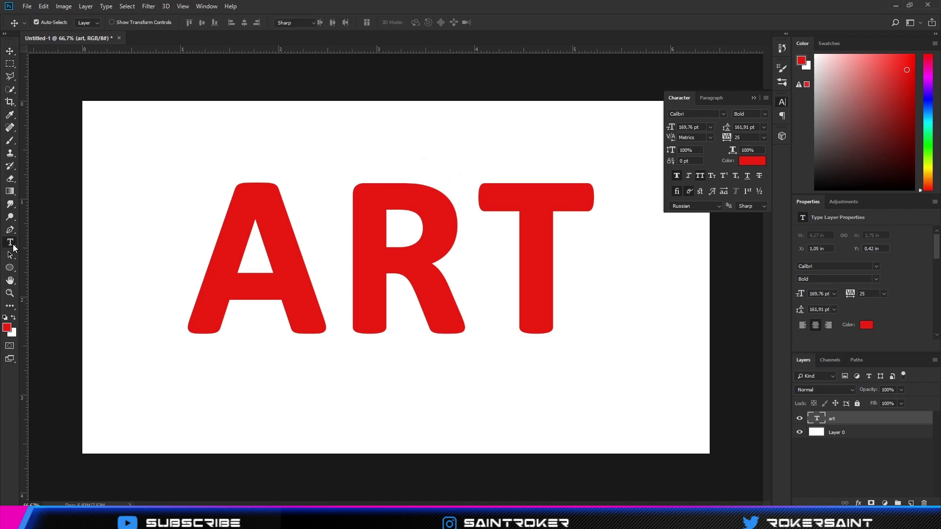
left_click(241, 250)
left_click_drag(242, 250, 651, 203)
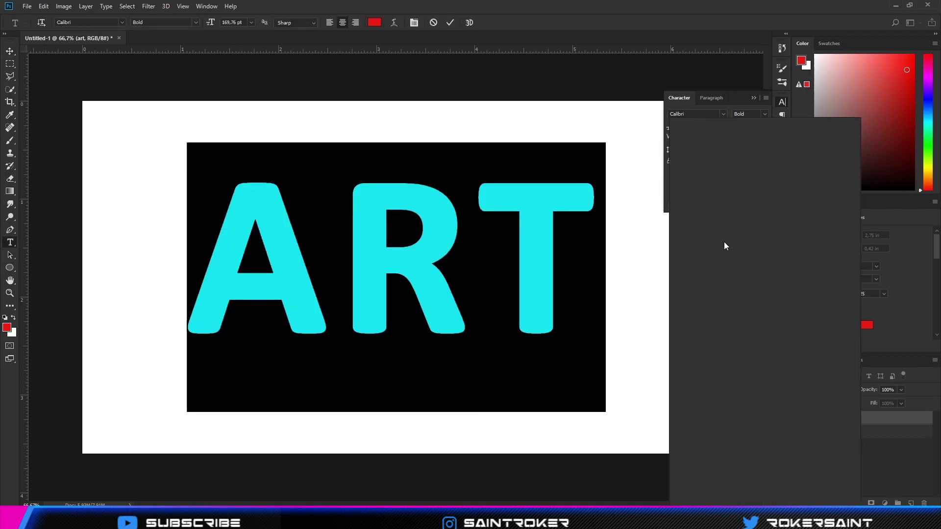
scroll(749, 405, "down", 10)
scroll(748, 404, "down", 2)
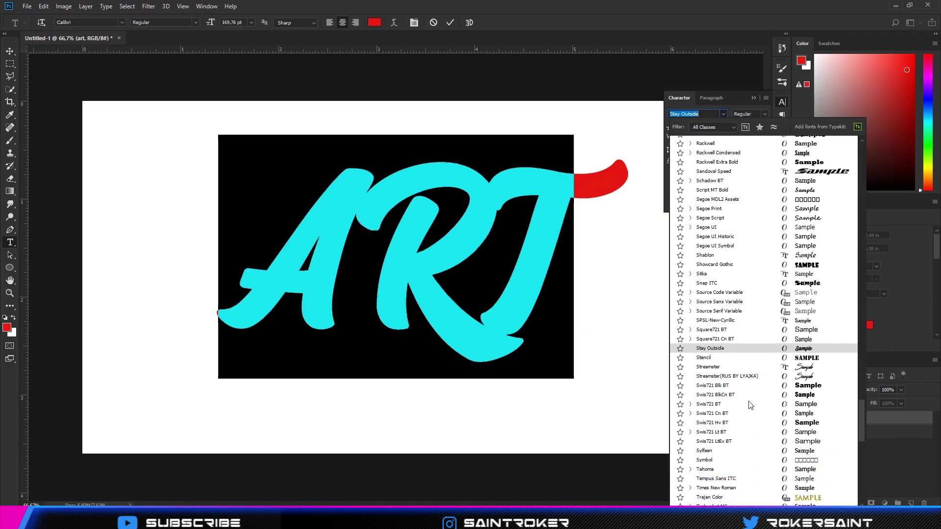
left_click(9, 50)
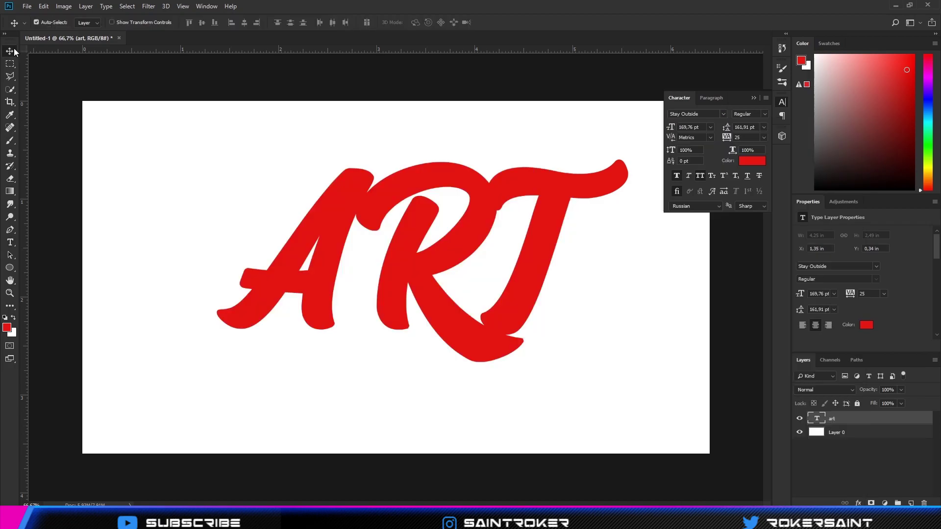
left_click_drag(399, 290, 370, 303)
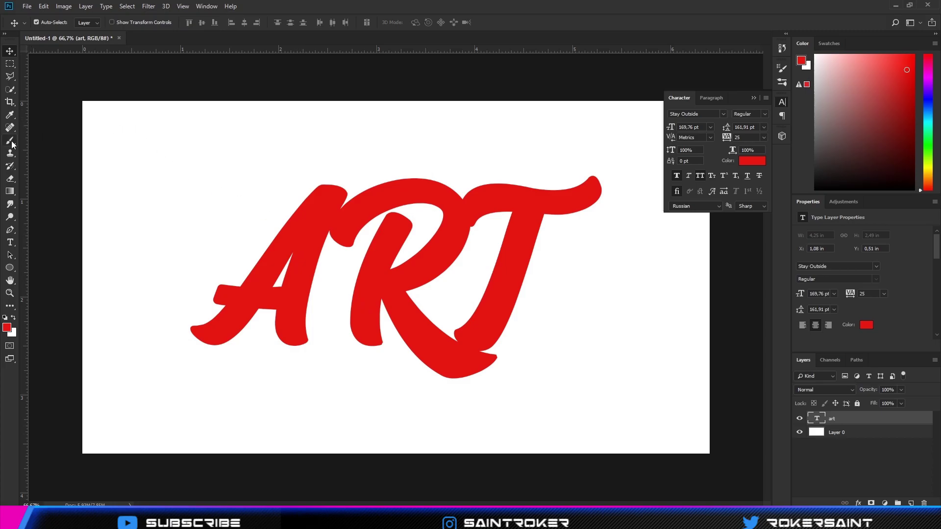
Add a new empty layer above the text and set up the Brush tool
key("ctrl+shift+alt+n")
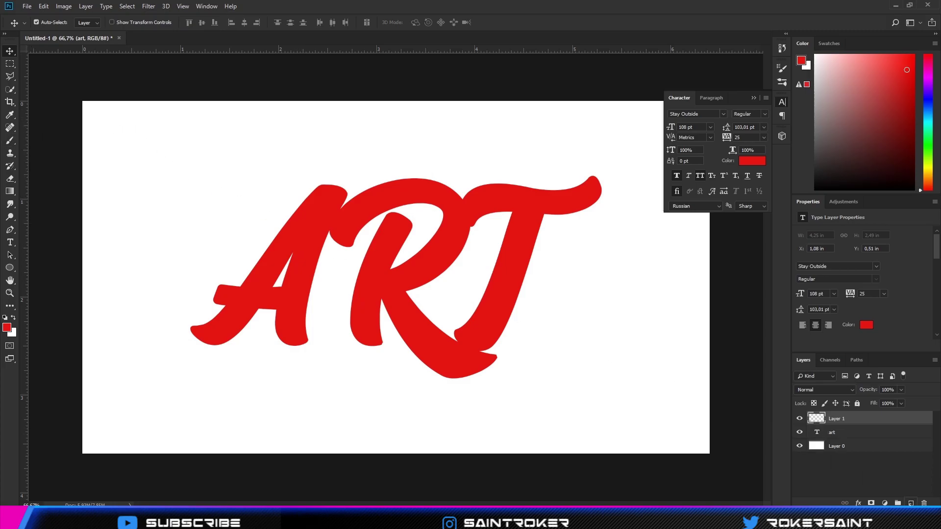
left_click(782, 105)
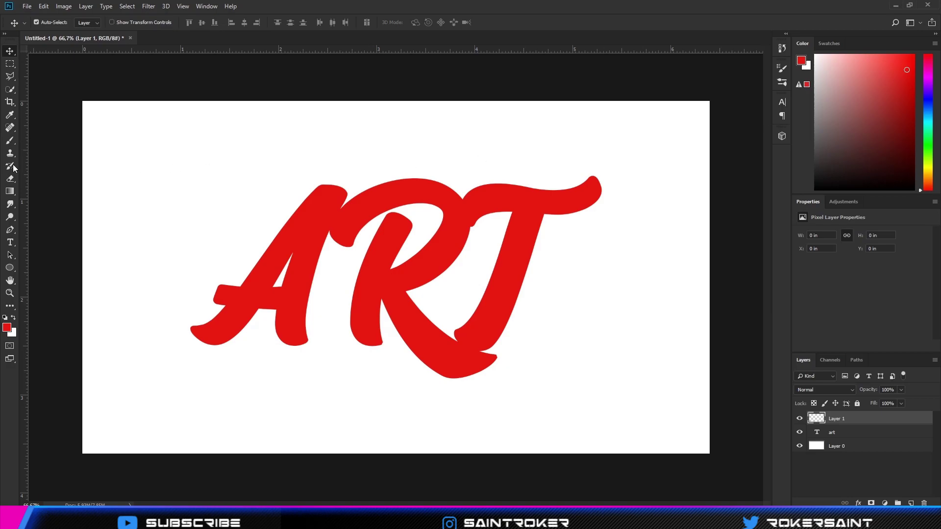
left_click(11, 142)
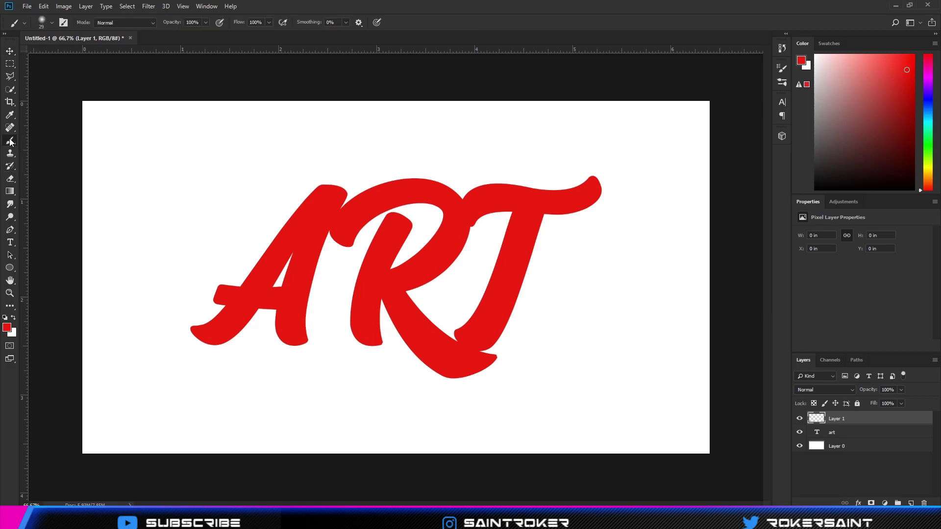
left_click(52, 22)
key("e")
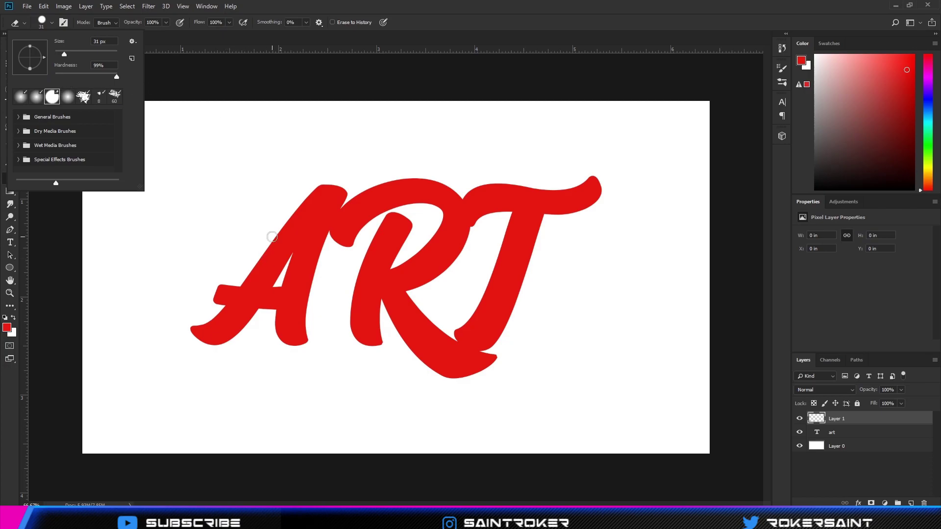
key("b")
Paint red drips and round drops hanging from the A's feet and crossbar
left_click_drag(214, 336, 214, 422)
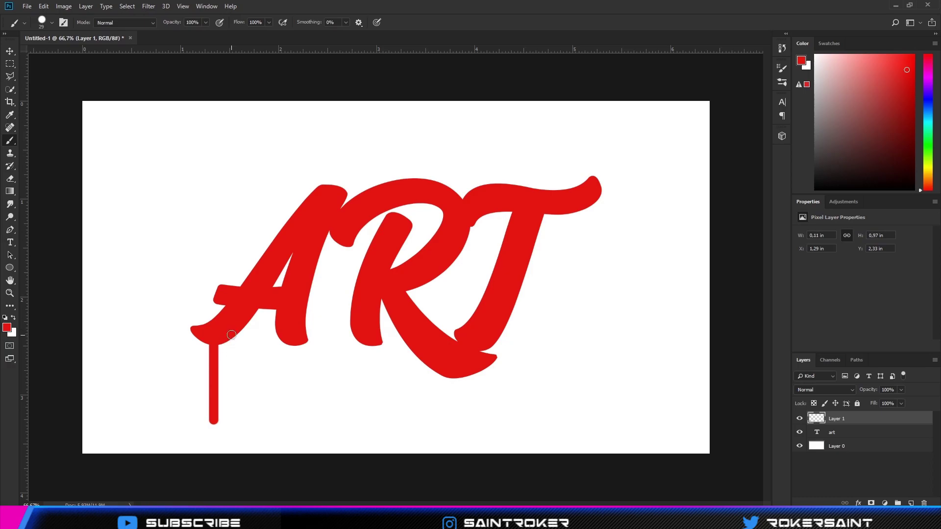
left_click_drag(232, 332, 231, 364)
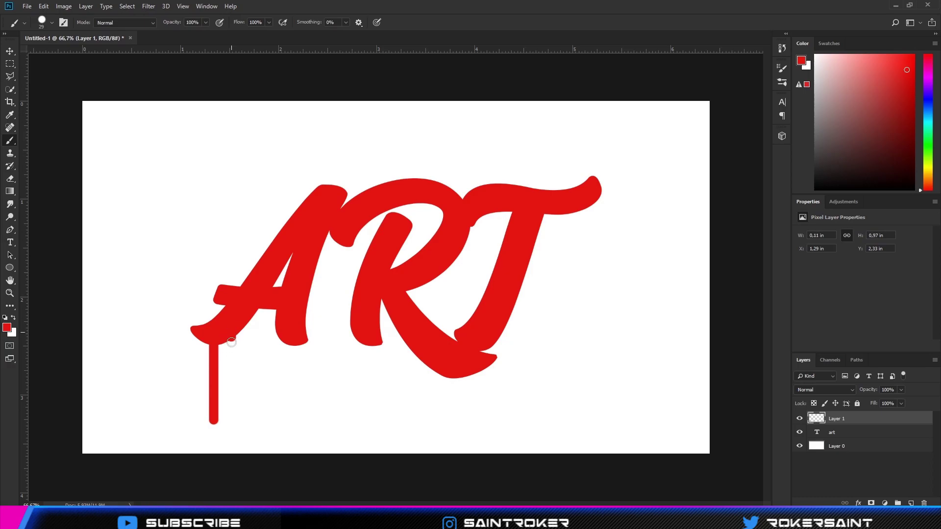
left_click(231, 378)
left_click(289, 339, "shift")
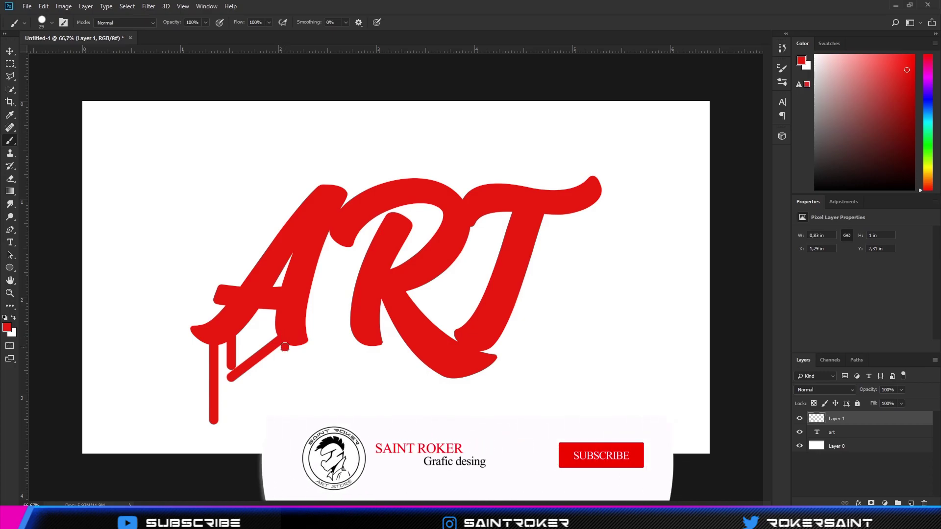
key("ctrl+z")
left_click_drag(284, 338, 285, 412)
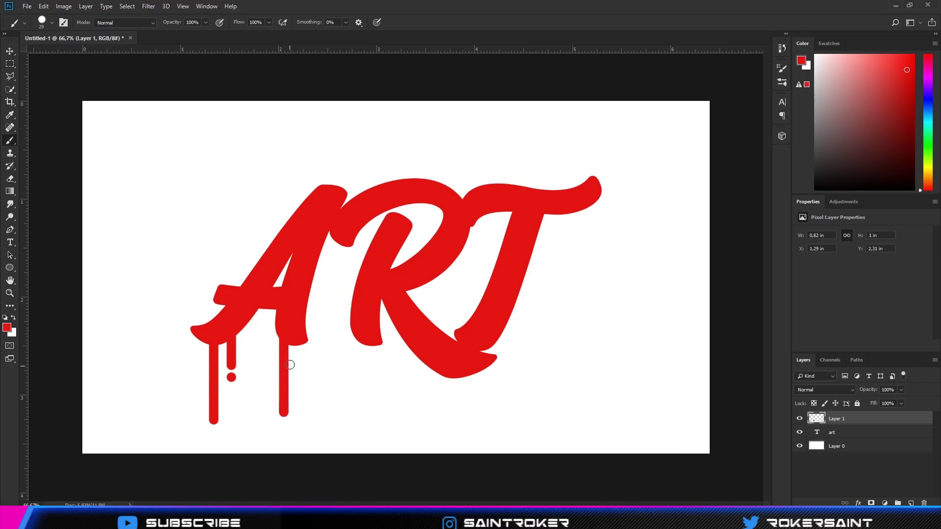
left_click_drag(296, 339, 297, 363)
left_click_drag(260, 304, 261, 324)
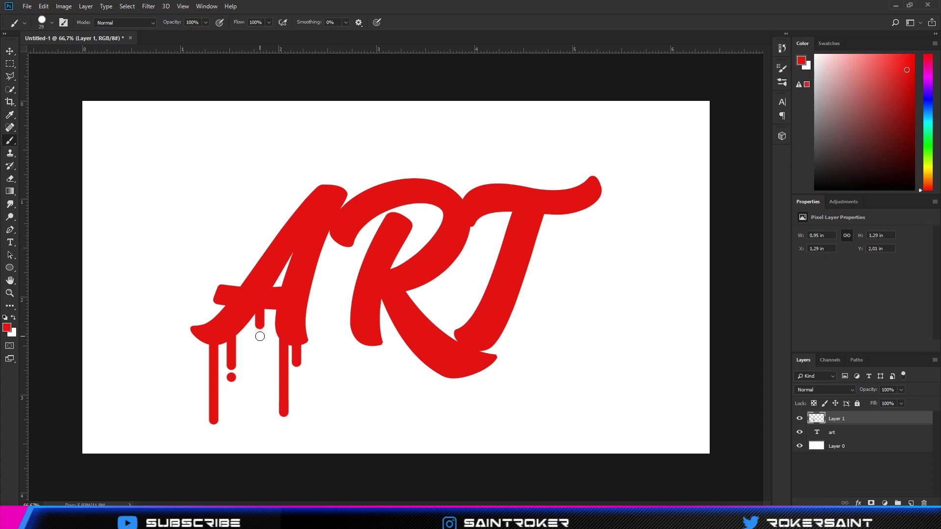
left_click(260, 343)
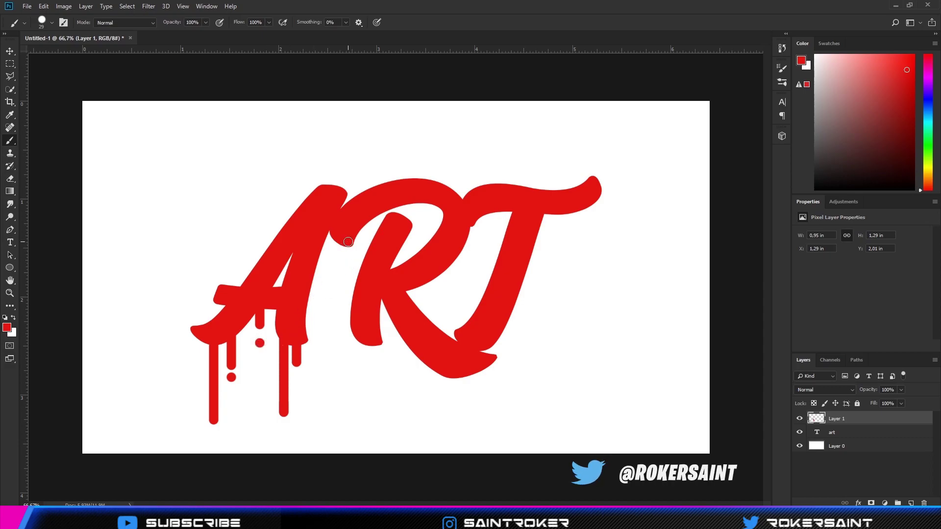
Paint drips hanging from the R's stem, lower stroke and tail
left_click_drag(347, 242, 349, 279)
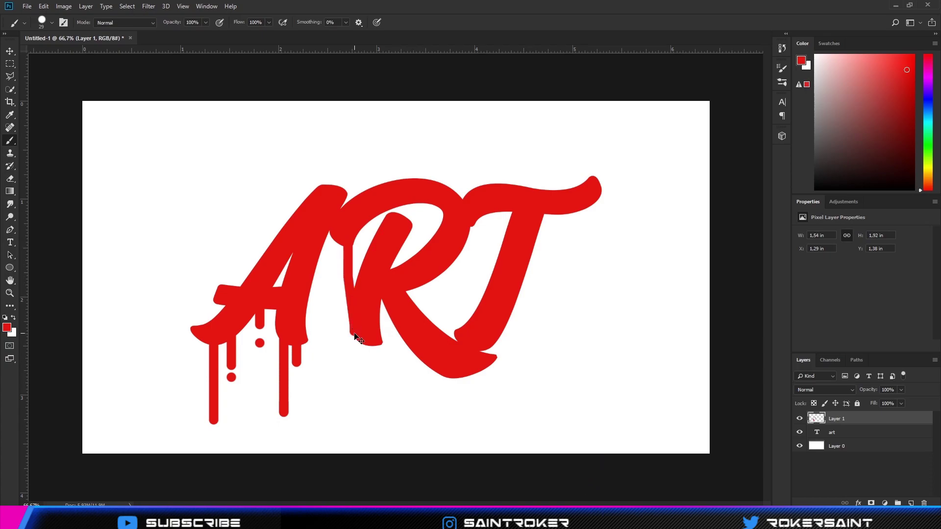
left_click_drag(377, 340, 377, 370)
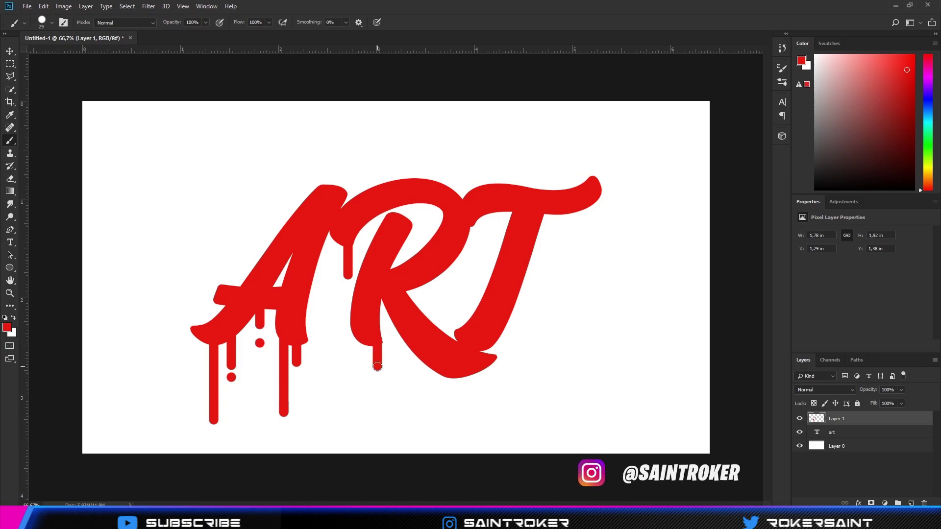
left_click_drag(452, 371, 452, 392)
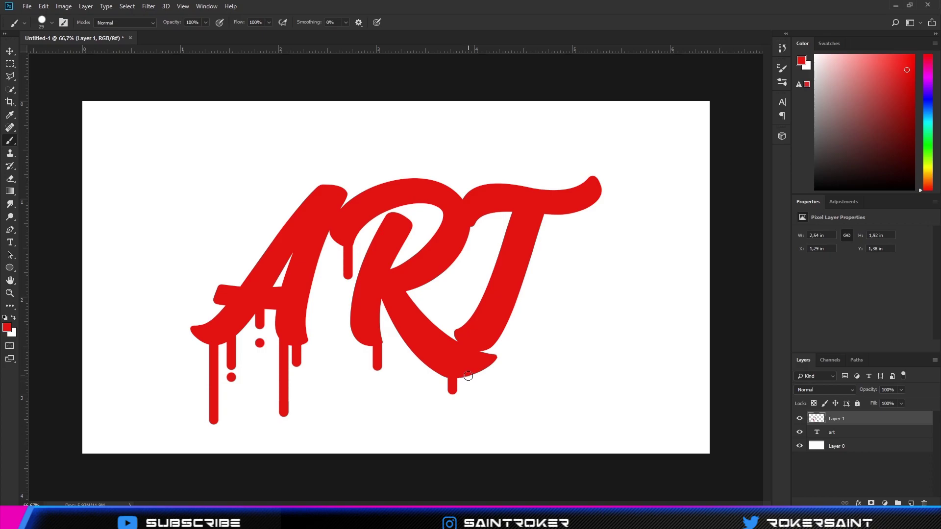
left_click_drag(464, 370, 465, 415)
key("ctrl+z")
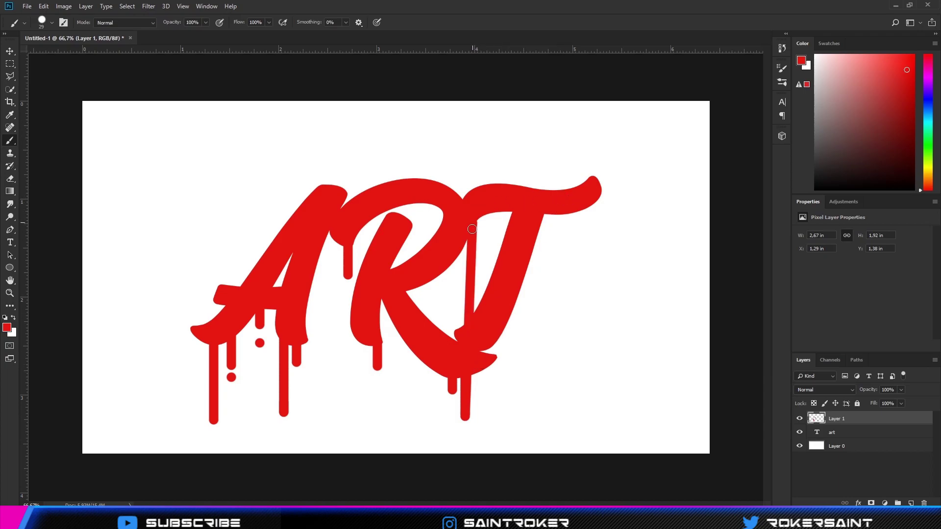
Add a drip and drop at the R/T junction, a drop under the R, and a T drip
left_click_drag(472, 223, 473, 272)
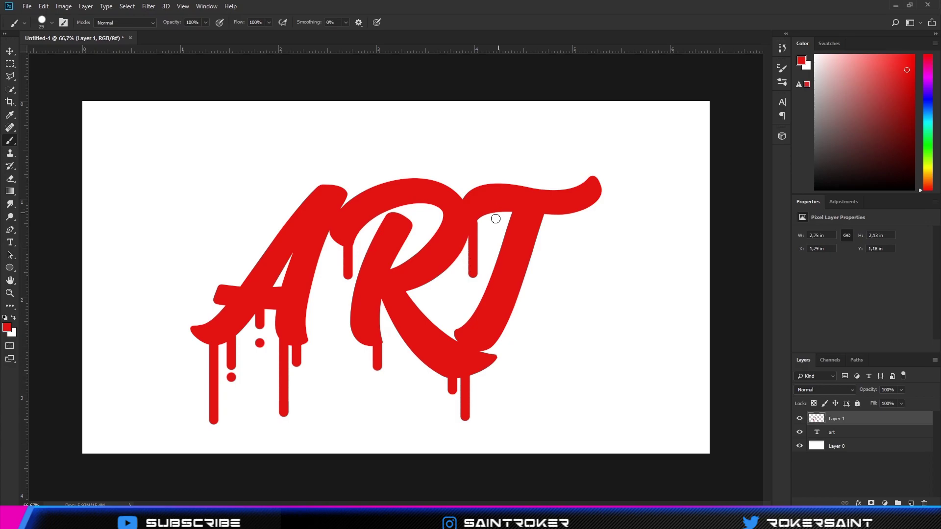
left_click(473, 292, "shift")
key("ctrl+z")
left_click(473, 292)
left_click(377, 383)
left_click_drag(377, 384, 377, 401)
left_click_drag(571, 214, 571, 277)
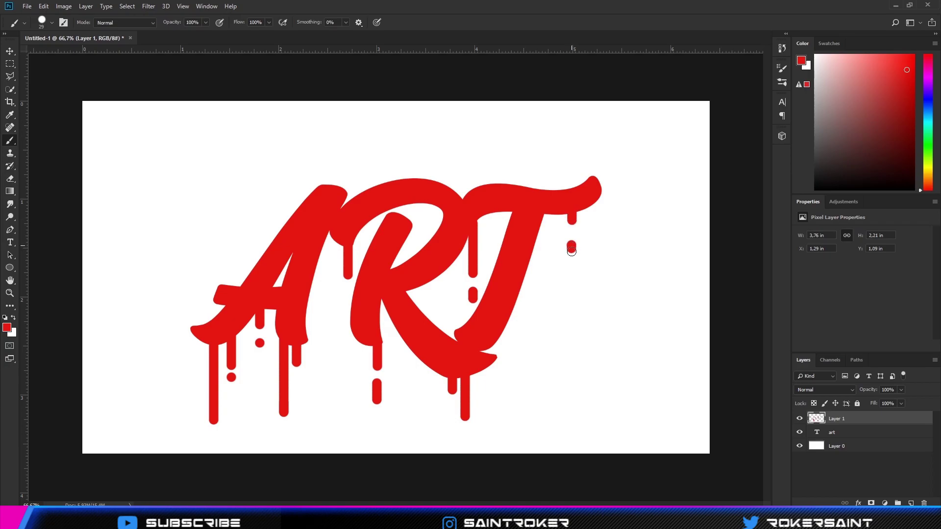
Add the last drips under the T's right end, then merge drips and ART text into one layer
left_click(570, 296)
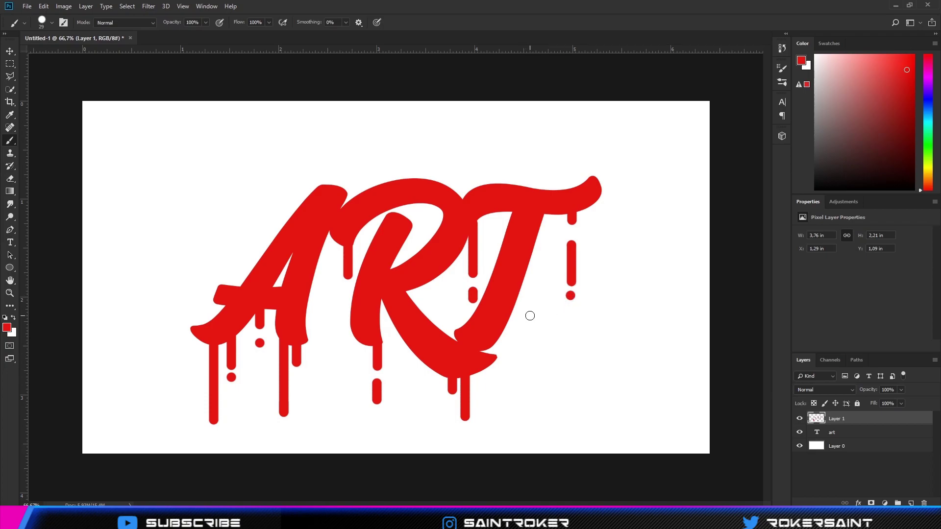
key("ctrl+z")
key("ctrl+z")
key("ctrl+z")
key("ctrl+z")
key("ctrl+z")
key("ctrl+z")
key("ctrl+z")
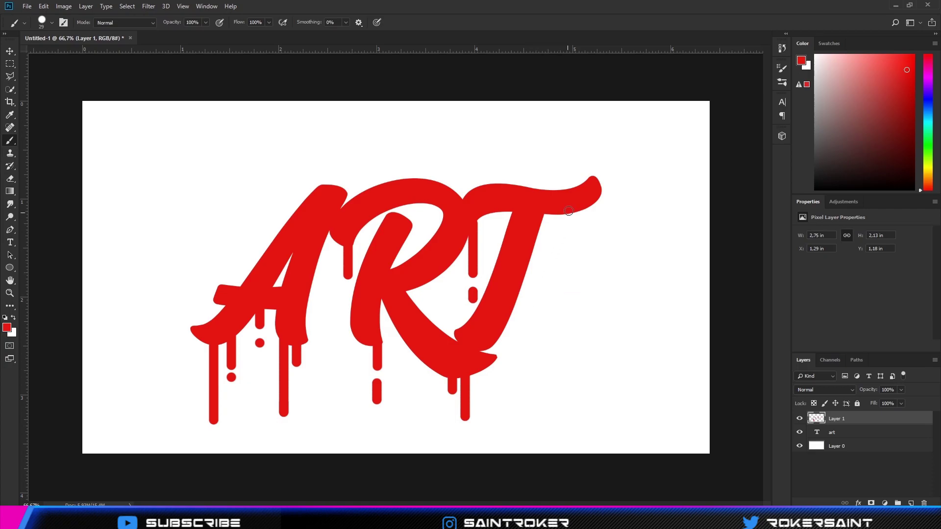
left_click_drag(572, 206, 571, 233)
left_click_drag(572, 253, 572, 269)
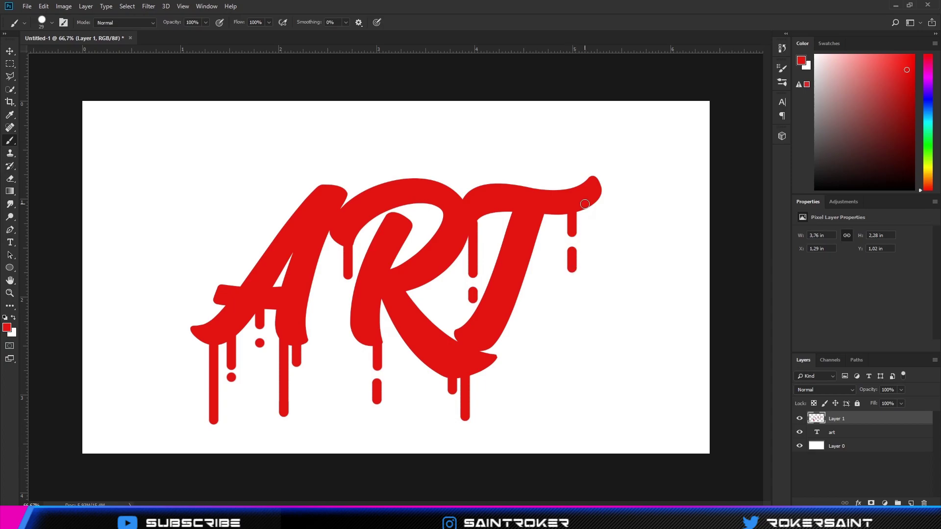
left_click_drag(584, 204, 584, 217)
right_click(857, 416)
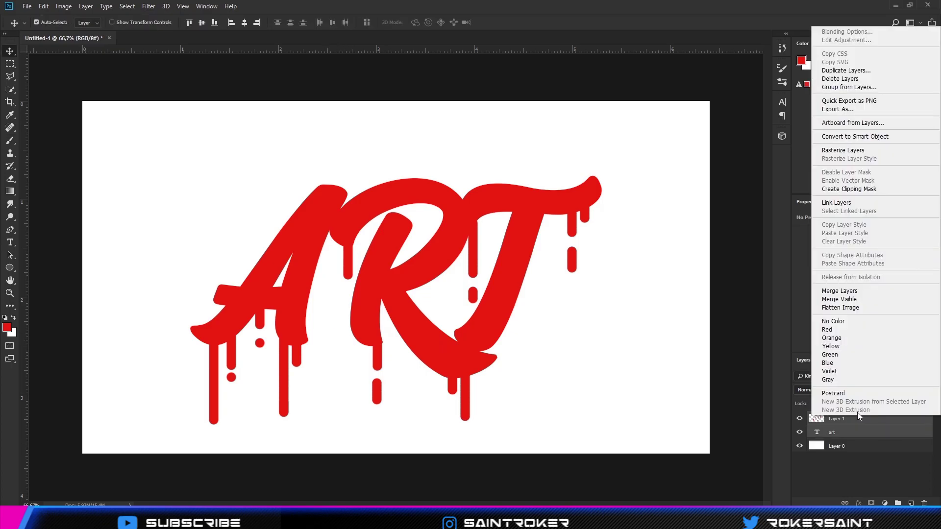
left_click(852, 291)
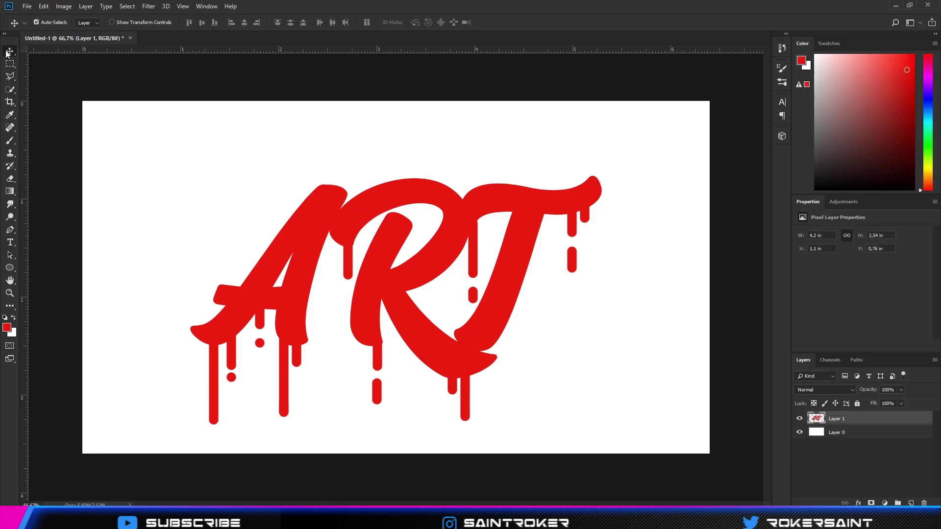
Magic Wand-select the ART lettering and add the loose drips under the T and R
left_click(11, 93)
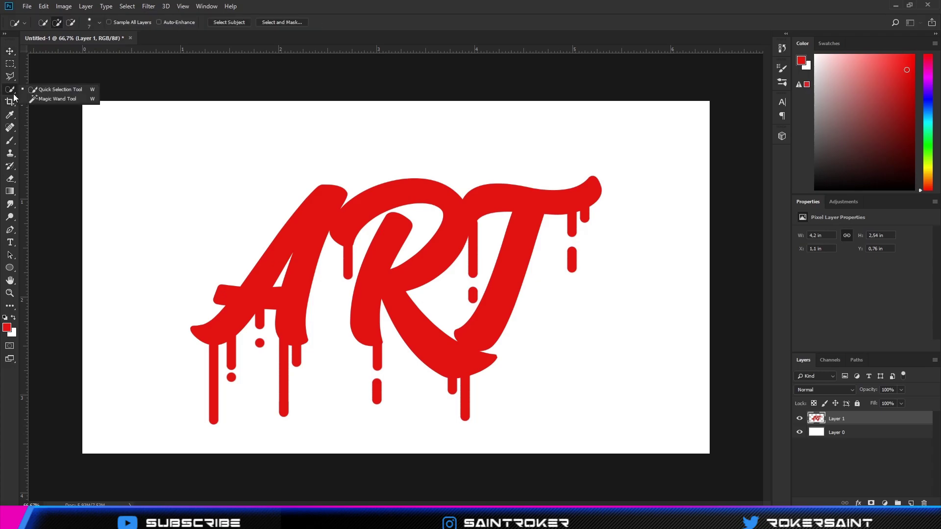
left_click(31, 98)
left_click(309, 230)
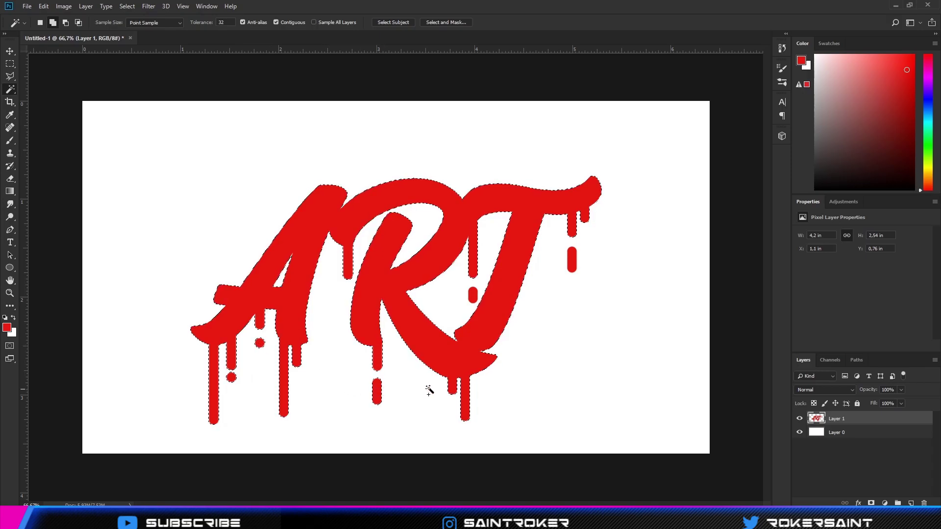
left_click(570, 260, "shift")
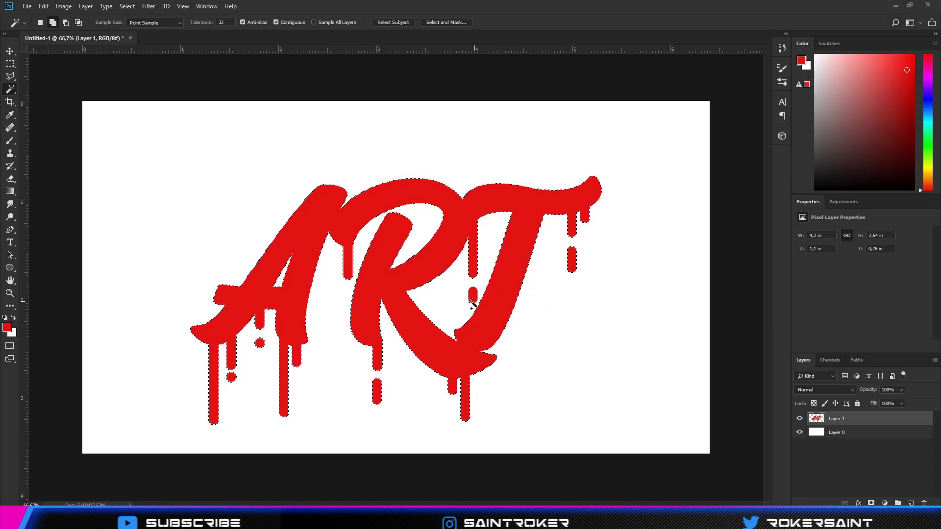
left_click(472, 303, "shift")
Start a Foreground to Background gradient and set its left stop to magenta e212cc
left_click(9, 191)
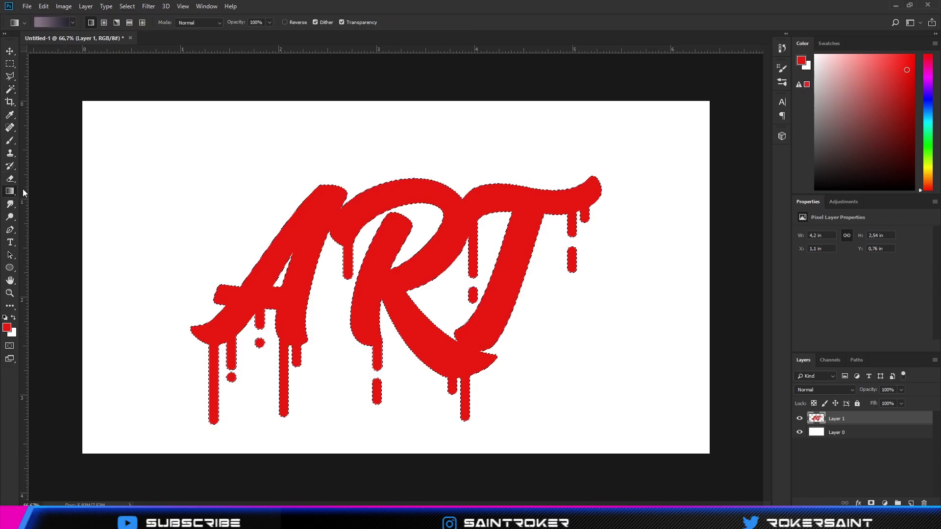
left_click(57, 21)
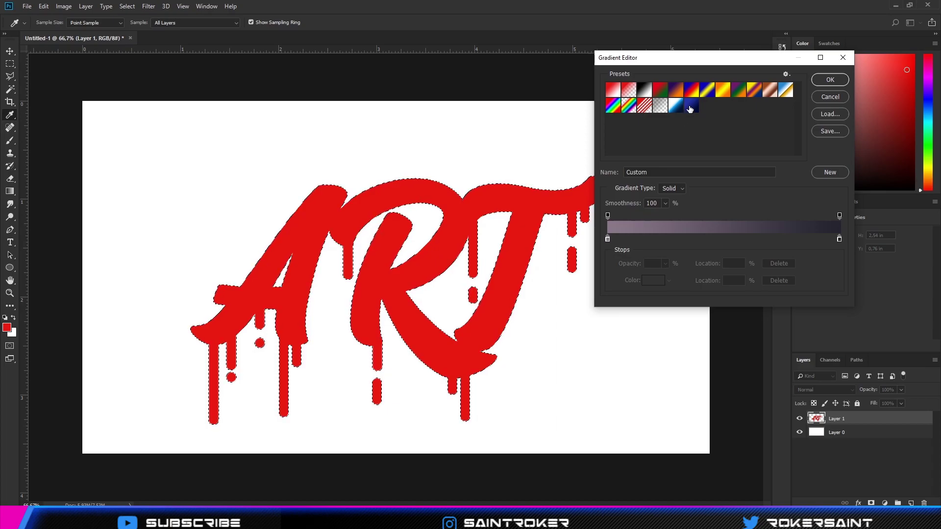
left_click(613, 90)
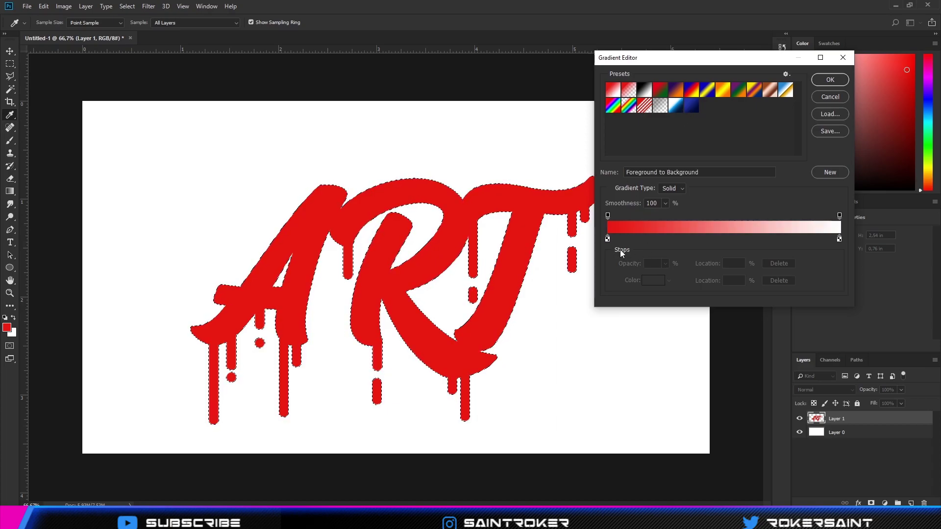
left_click(607, 239)
left_click(653, 280)
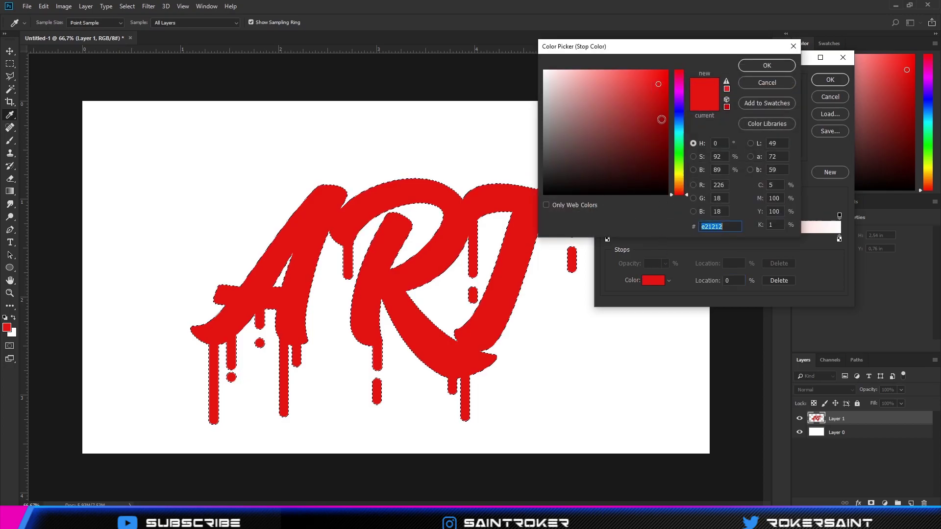
type("e212cc")
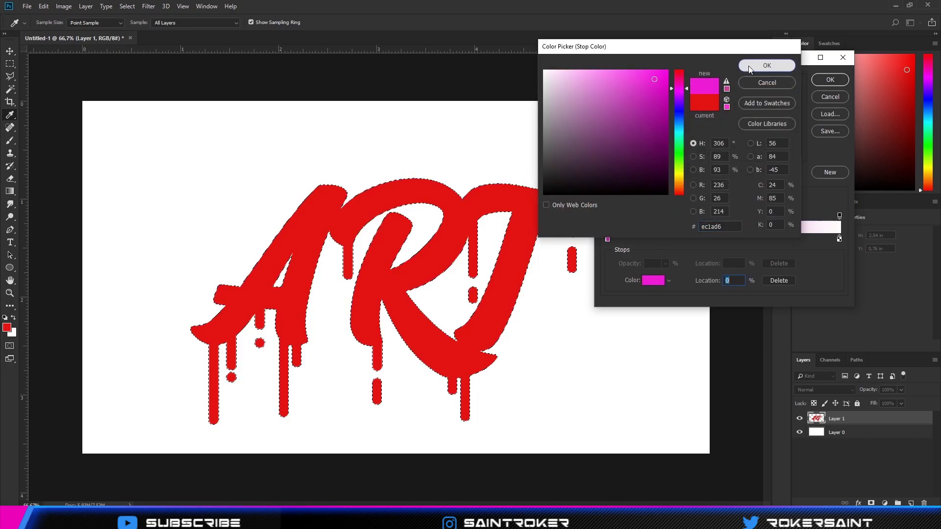
left_click(767, 65)
Set the gradient's right stop to orange and drag it diagonally across the ART selection
left_click(839, 239)
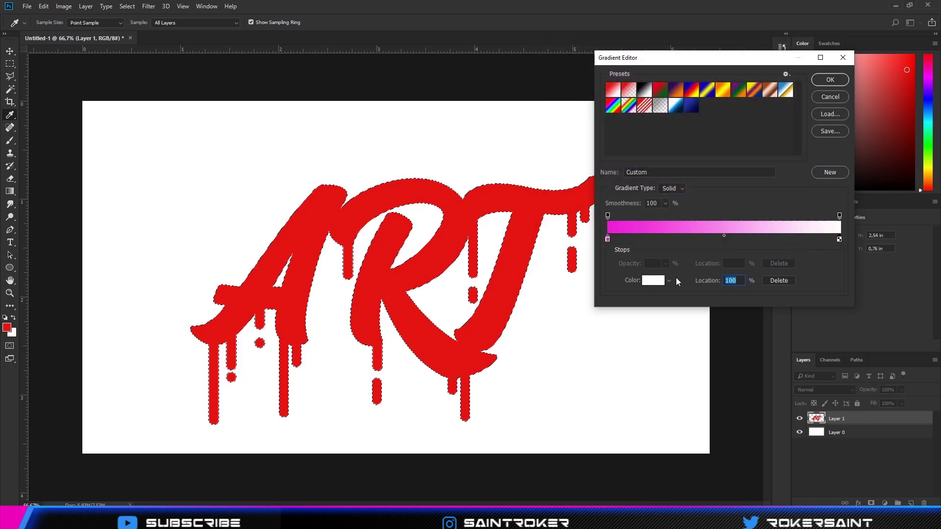
left_click(653, 280)
left_click(679, 185)
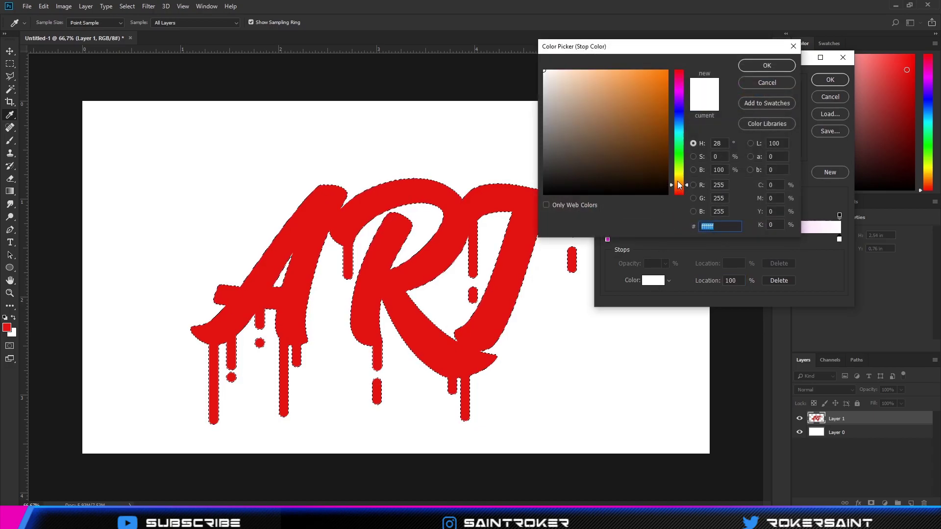
left_click(660, 84)
left_click(766, 66)
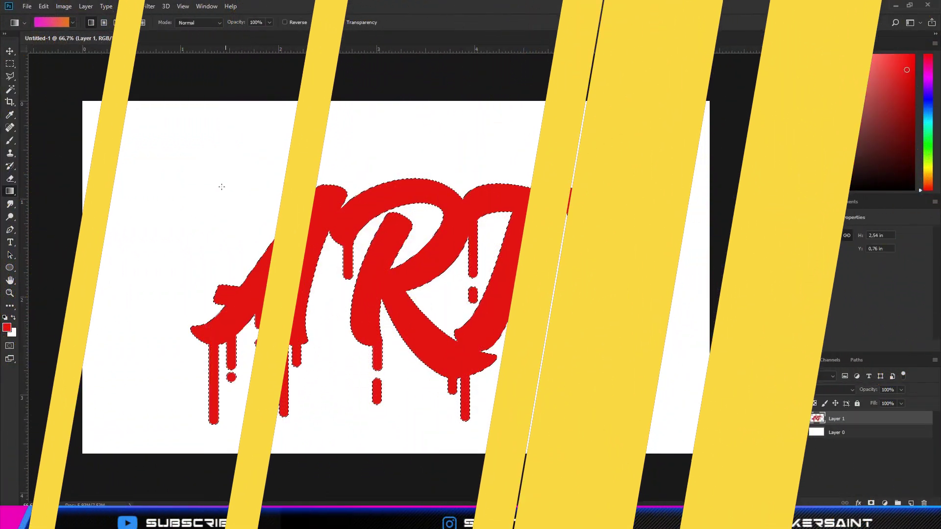
left_click_drag(196, 158, 681, 362)
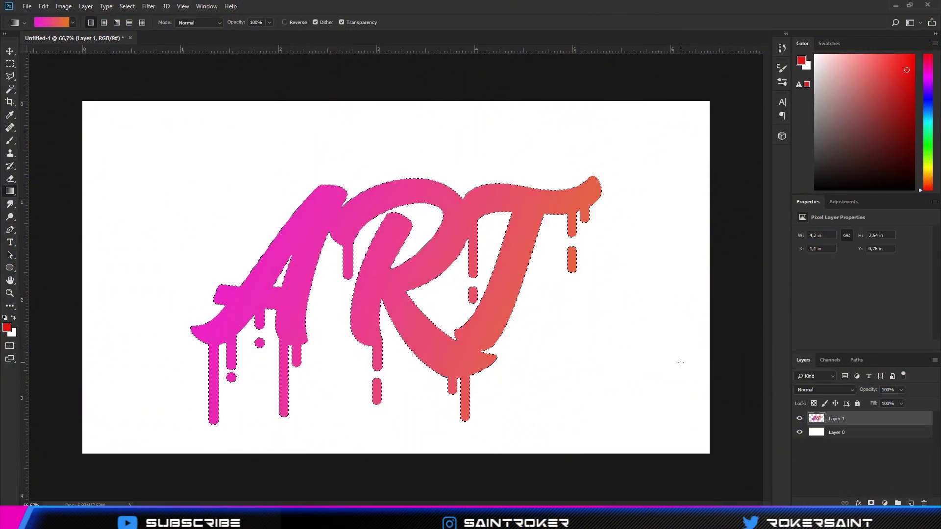
left_click(9, 52)
Deselect, then make Layer 1 a New 3D Extrusion and accept the 3D workspace
left_click(126, 6)
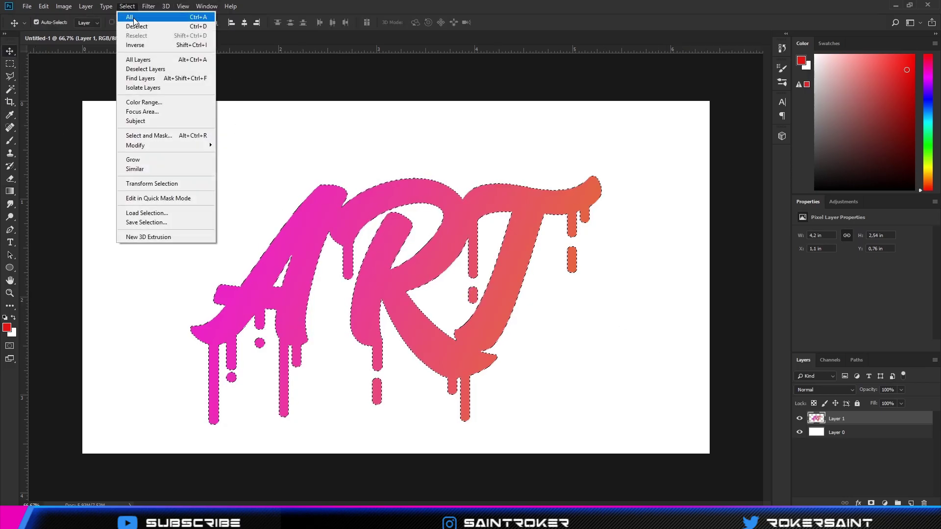
left_click(137, 24)
right_click(855, 418)
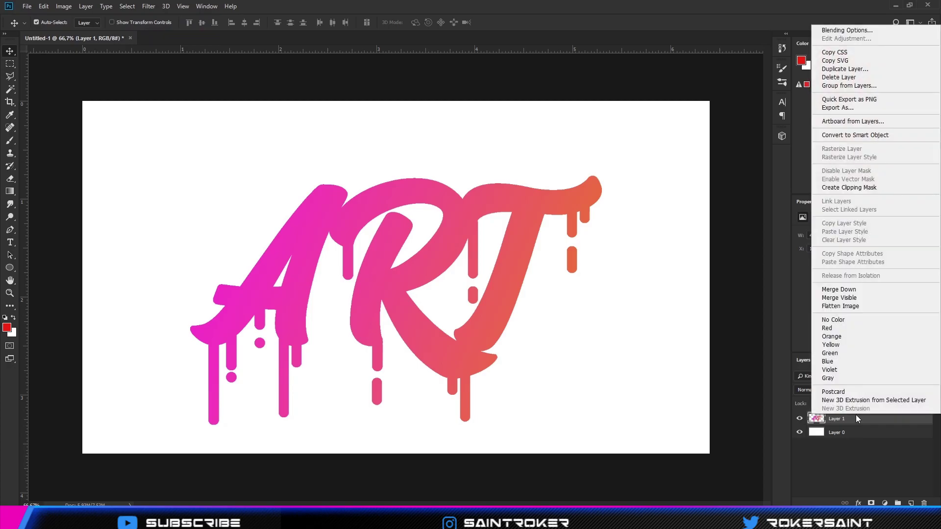
left_click(856, 401)
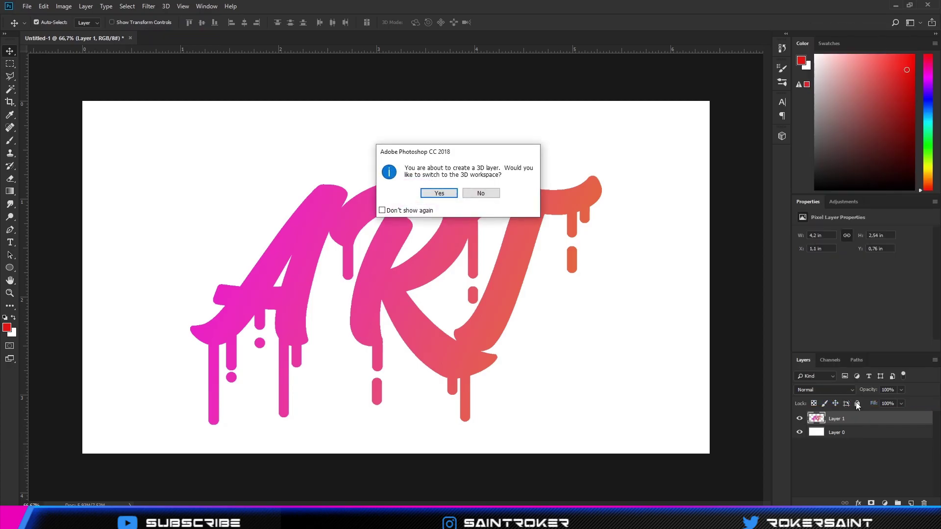
left_click(440, 192)
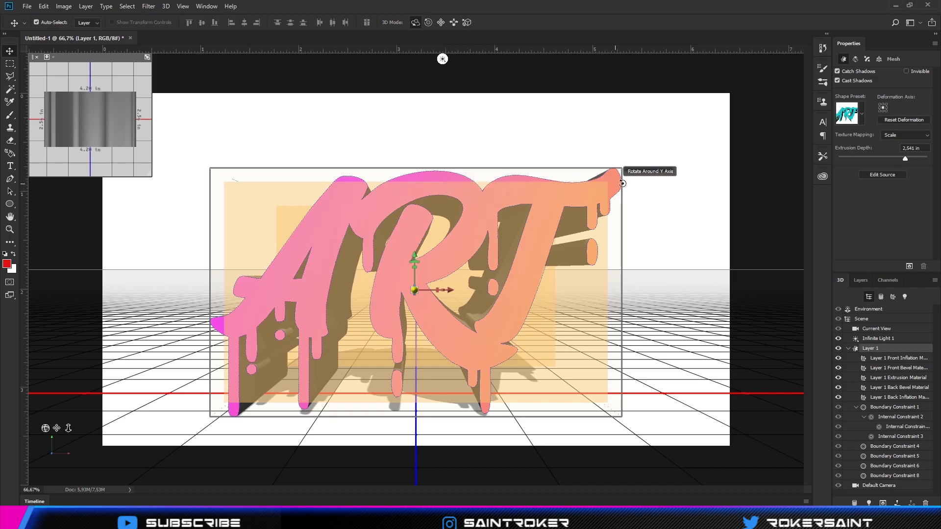
Try the Mesh shape presets and apply the last fully inflated one with 0 in extrusion
left_click(860, 118)
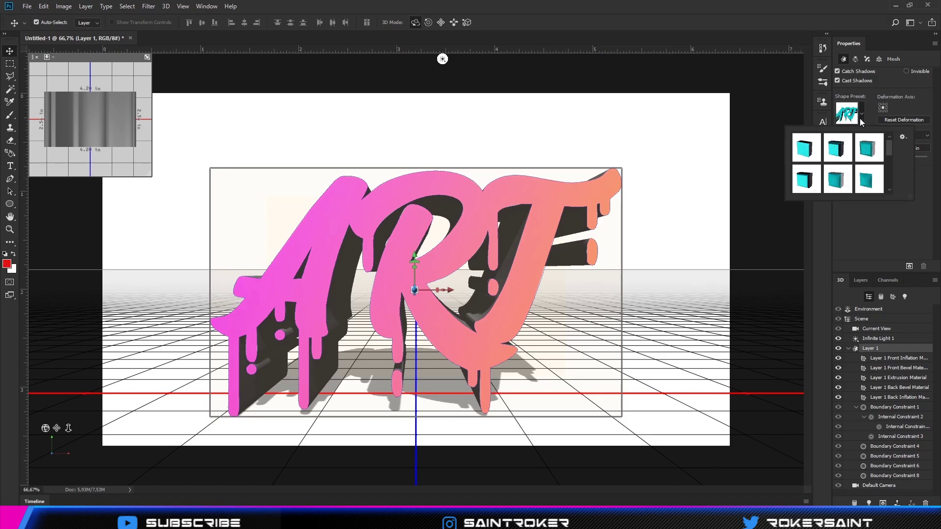
left_click(833, 154)
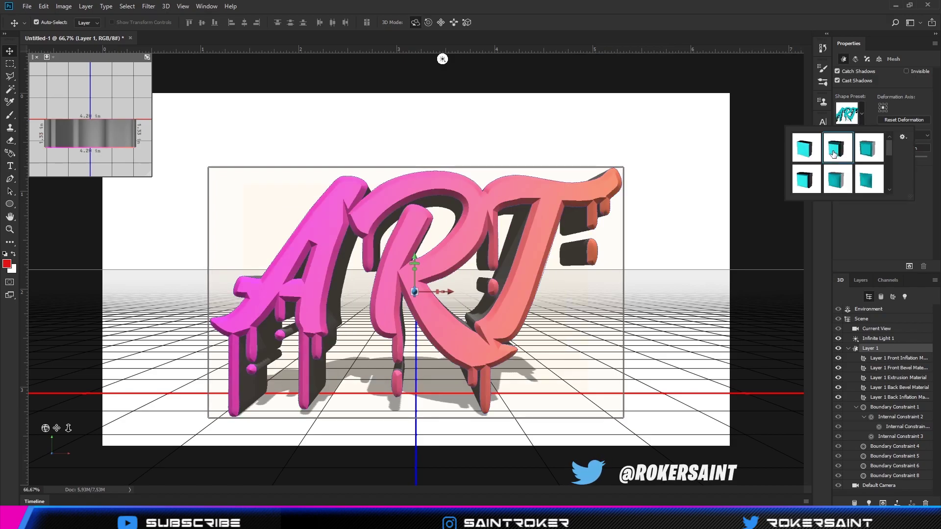
left_click(862, 156)
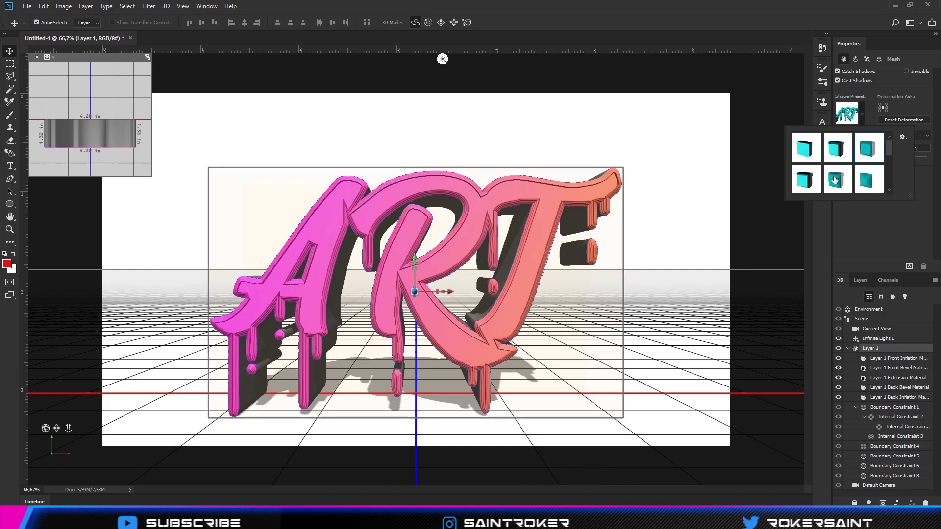
left_click(809, 188)
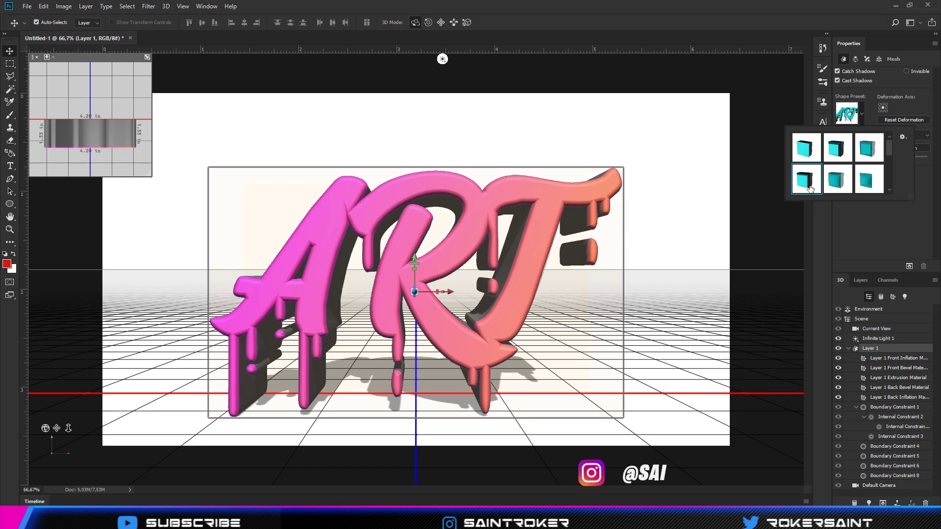
left_click(827, 186)
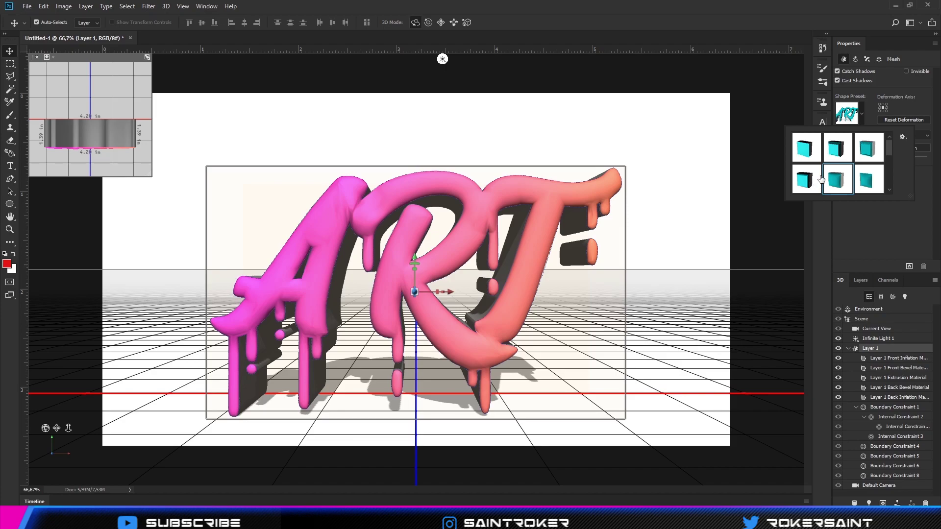
left_click(867, 180)
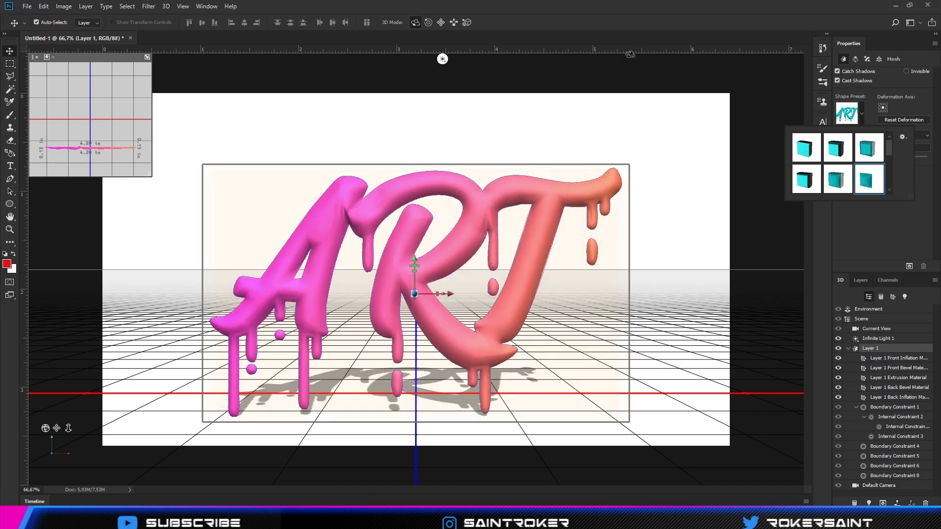
left_click(861, 115)
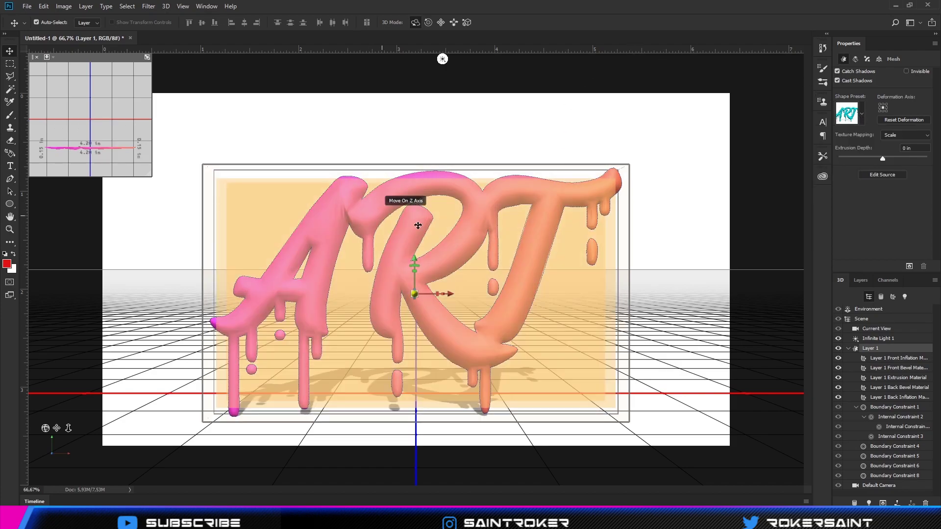
left_click(848, 348)
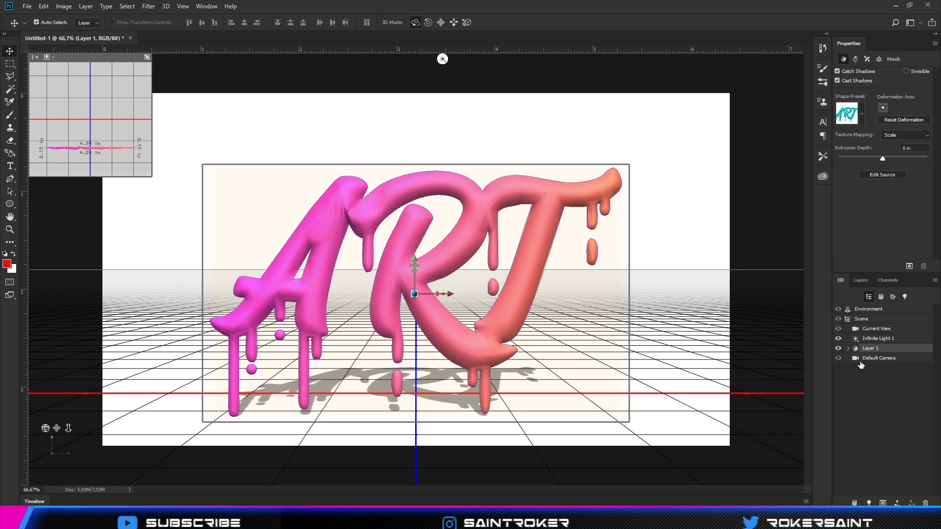
left_click(860, 280)
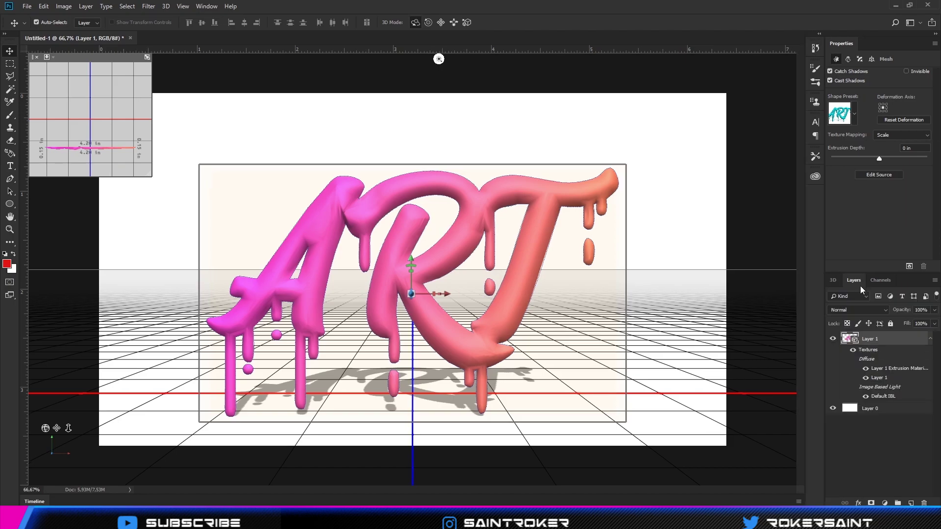
Convert the white Layer 0 into a 3D Postcard, then reselect the ART layer
left_click(877, 406)
right_click(877, 406)
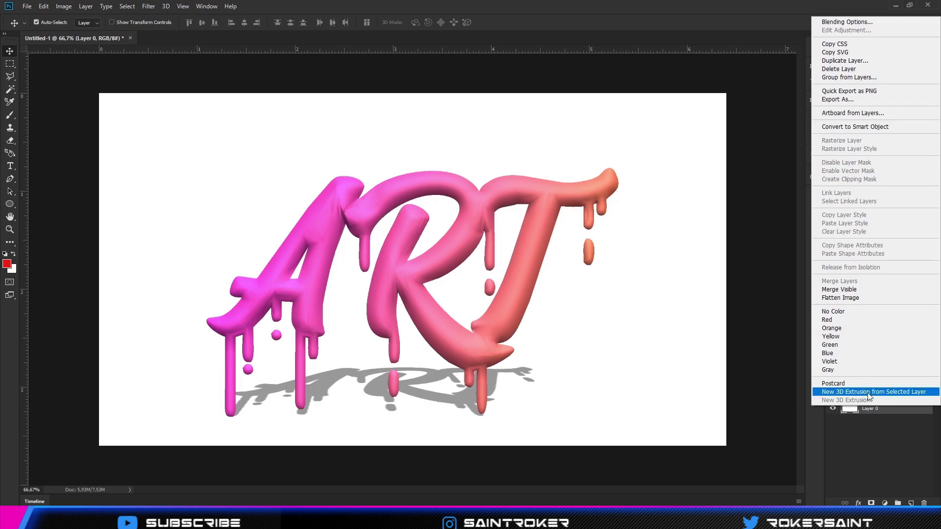
left_click(864, 385)
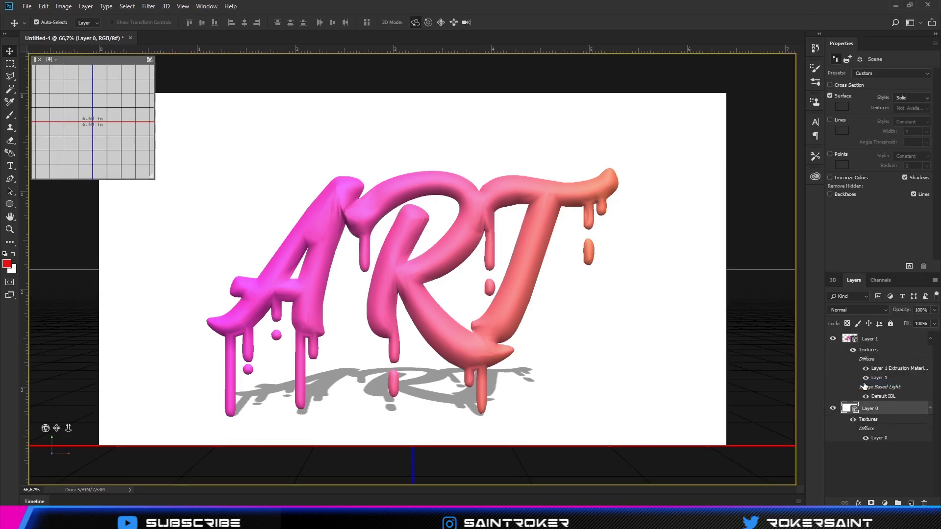
left_click(372, 413)
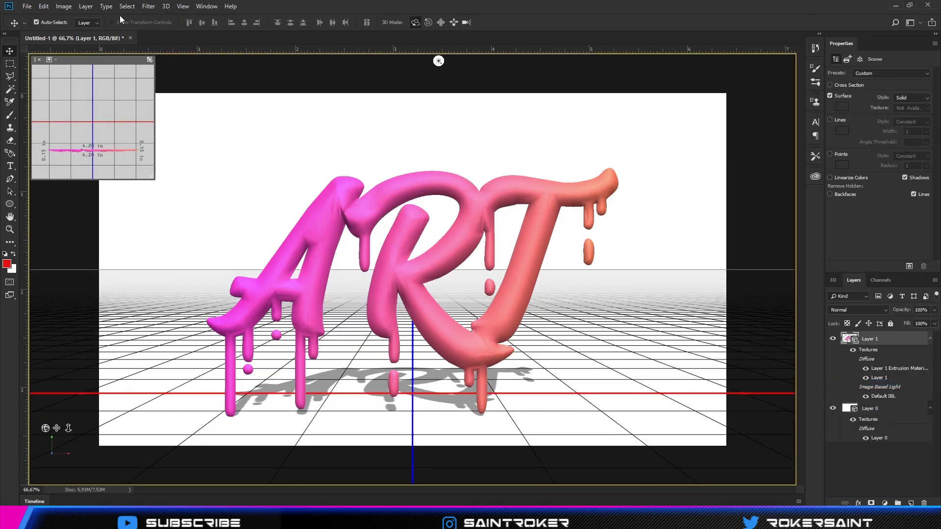
left_click(127, 5)
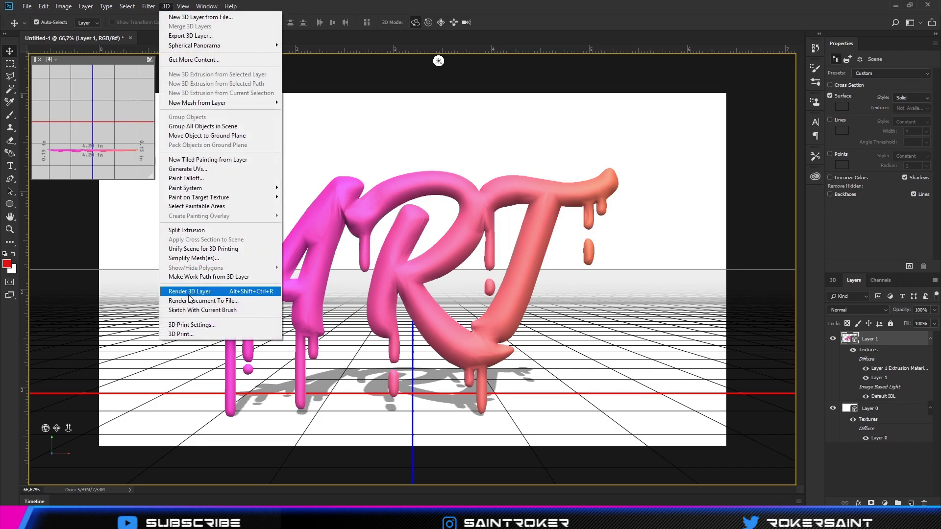
Render the 3D ART layer at full quality so its shadow appears on the white ground
left_click(214, 293)
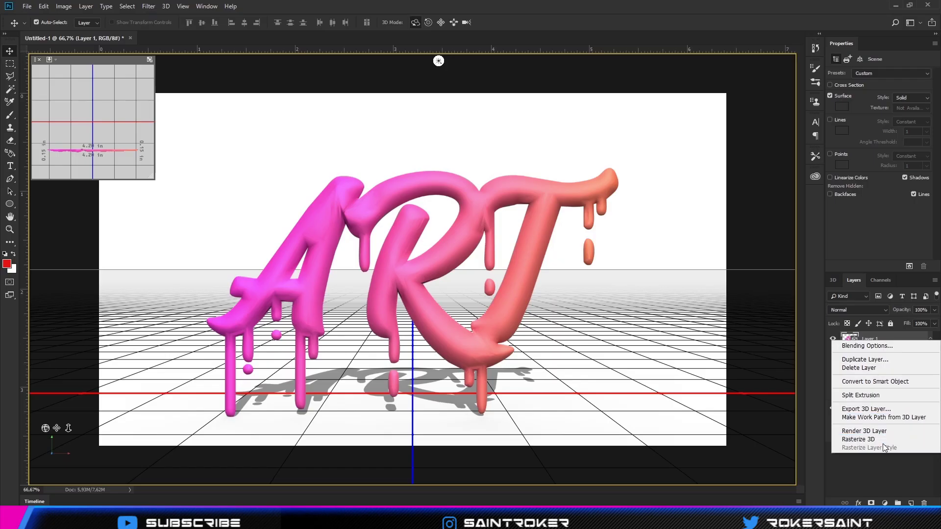
Rasterize 3D on Layer 1, flattening the rendered ART into pixels
left_click(867, 428)
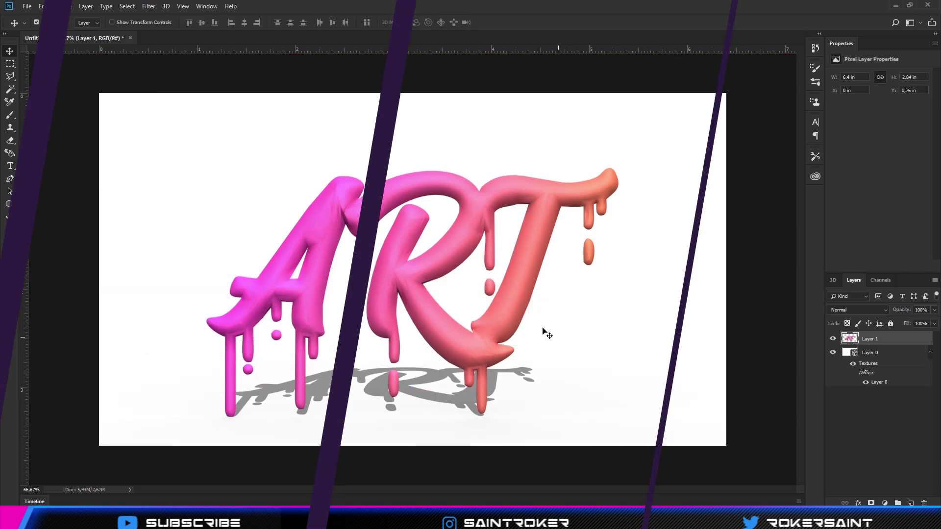